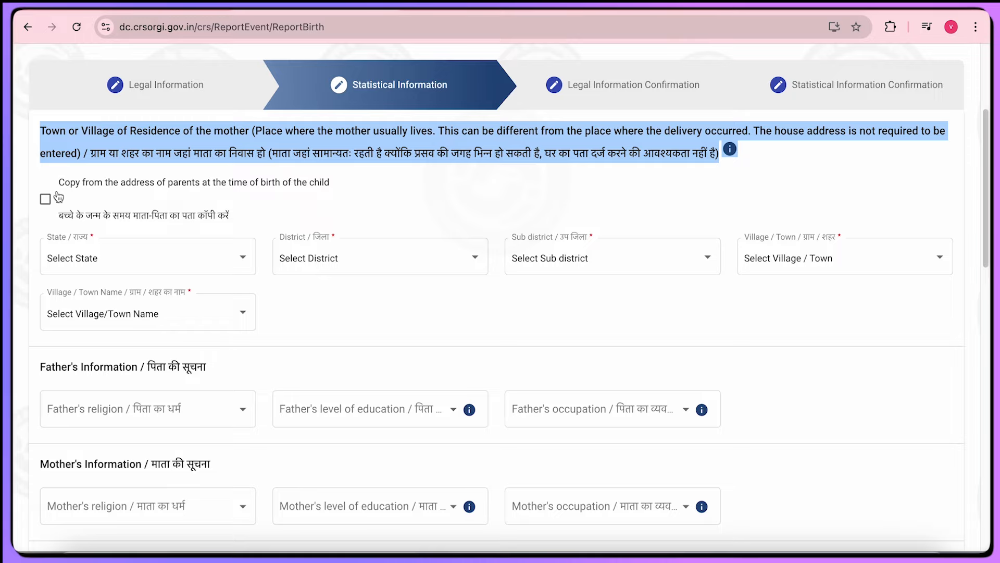
- Copy the parents' address at the time of birth as the mother's residence and set the father's religion to Hindu
left_click(50, 200)
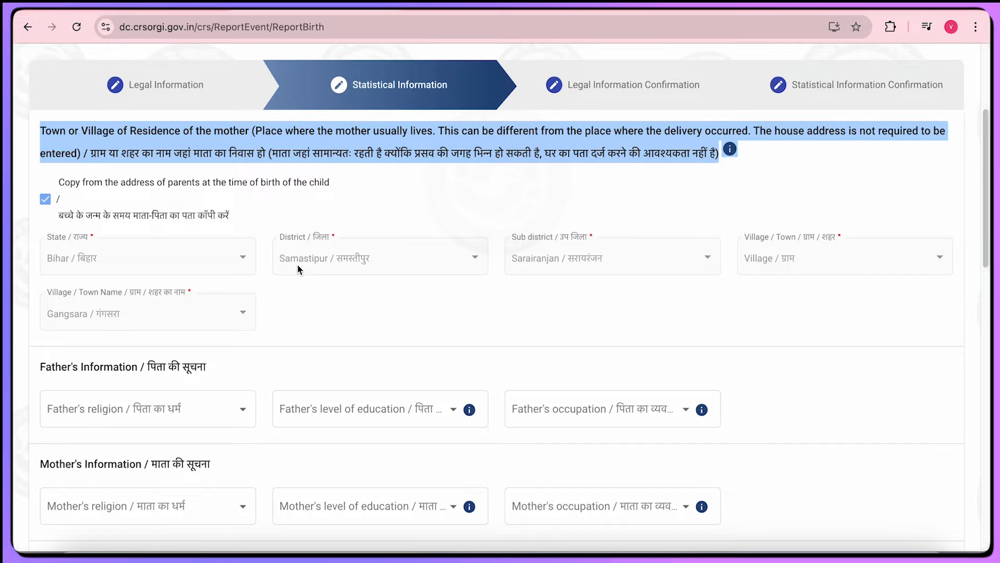
scroll(299, 269, "down", 5)
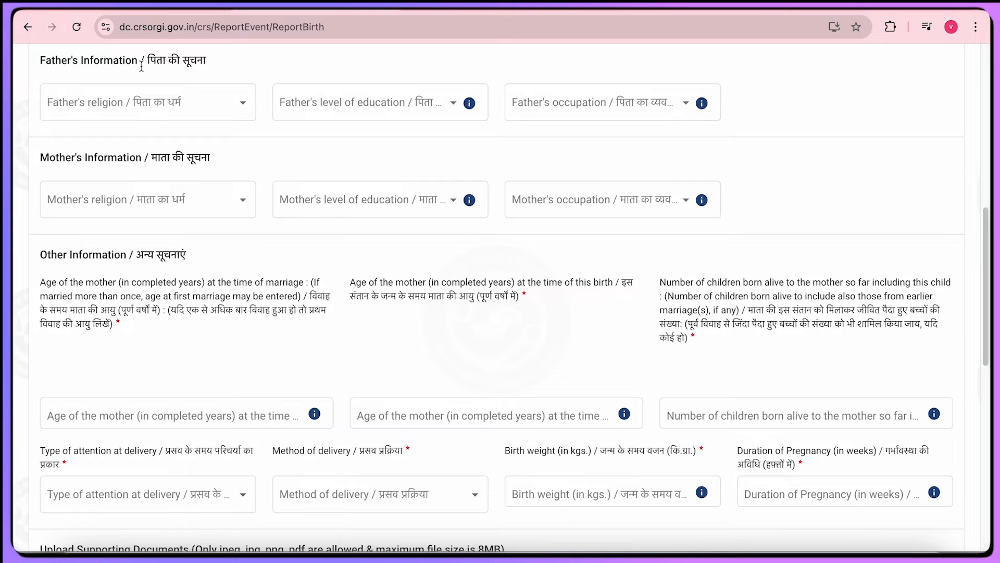
left_click(160, 104)
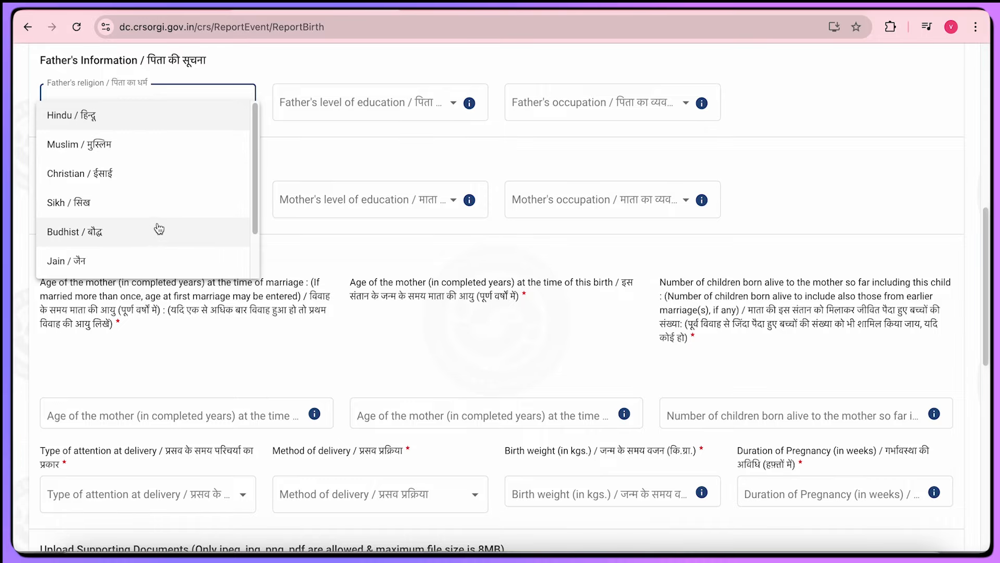
left_click(162, 126)
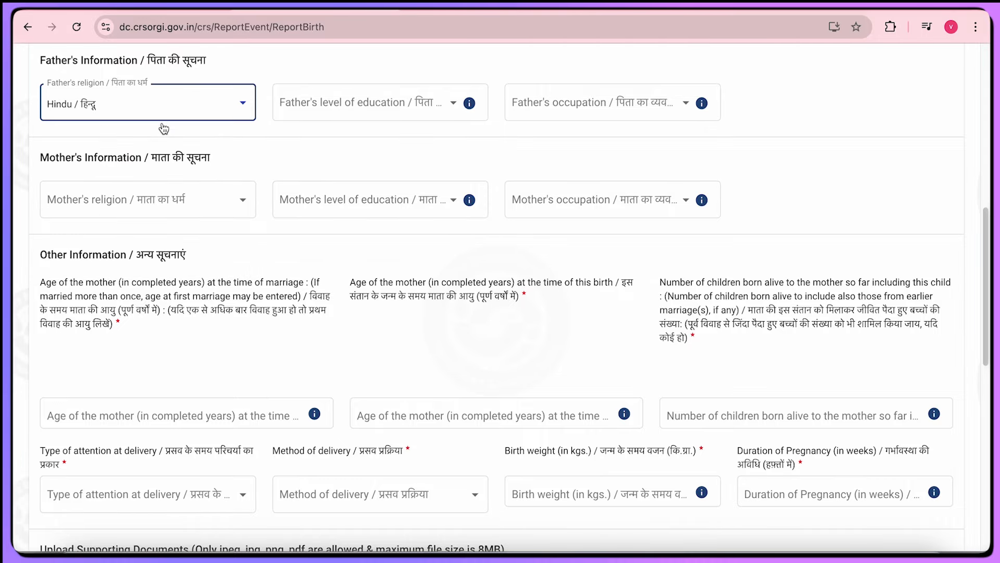
- Set the father's level of education to Bachelor/Undergraduate and his occupation to Employer
left_click(464, 102)
scroll(426, 151, "down", 7)
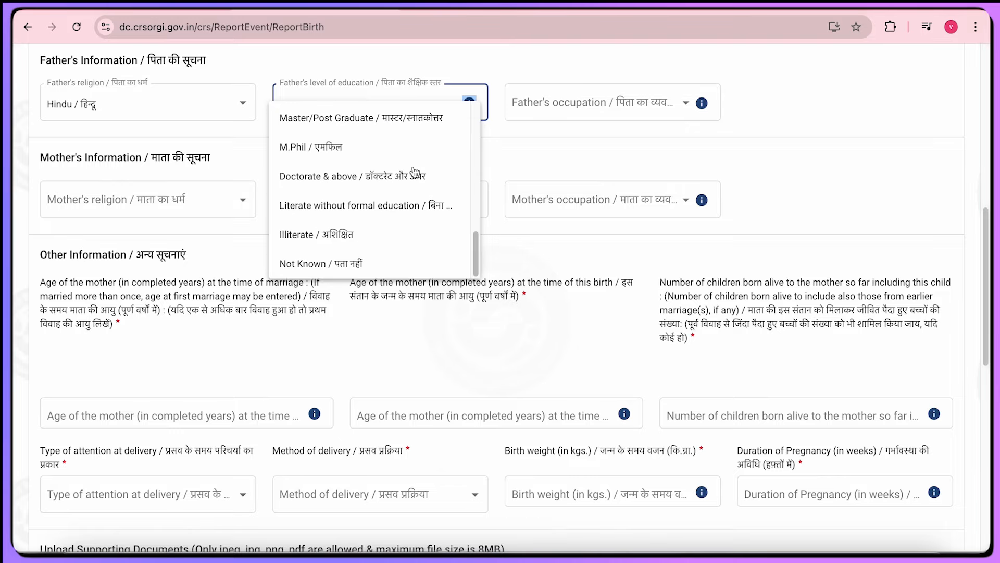
scroll(411, 170, "up", 5)
scroll(414, 172, "down", 1)
scroll(414, 172, "down", 2)
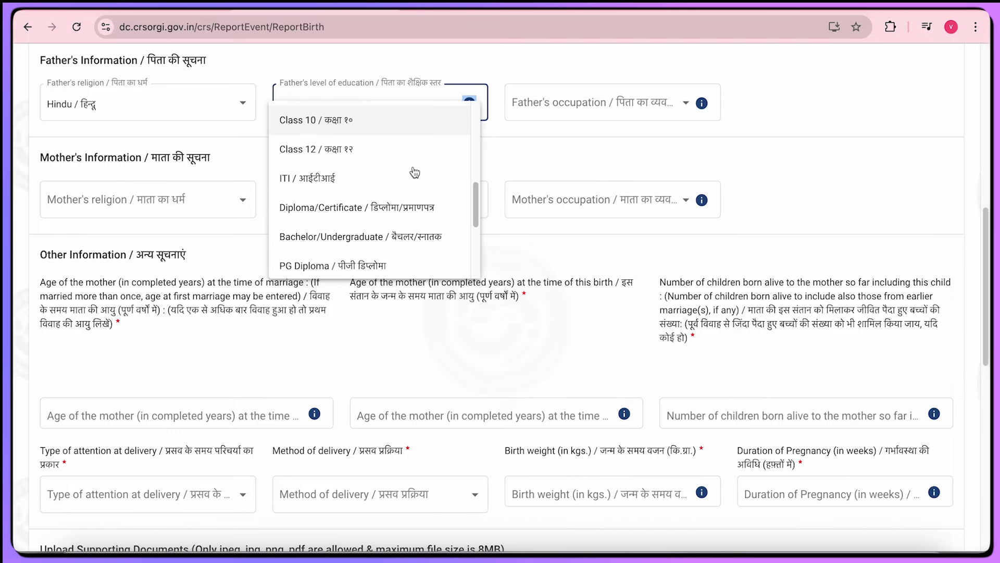
left_click(412, 233)
left_click(558, 119)
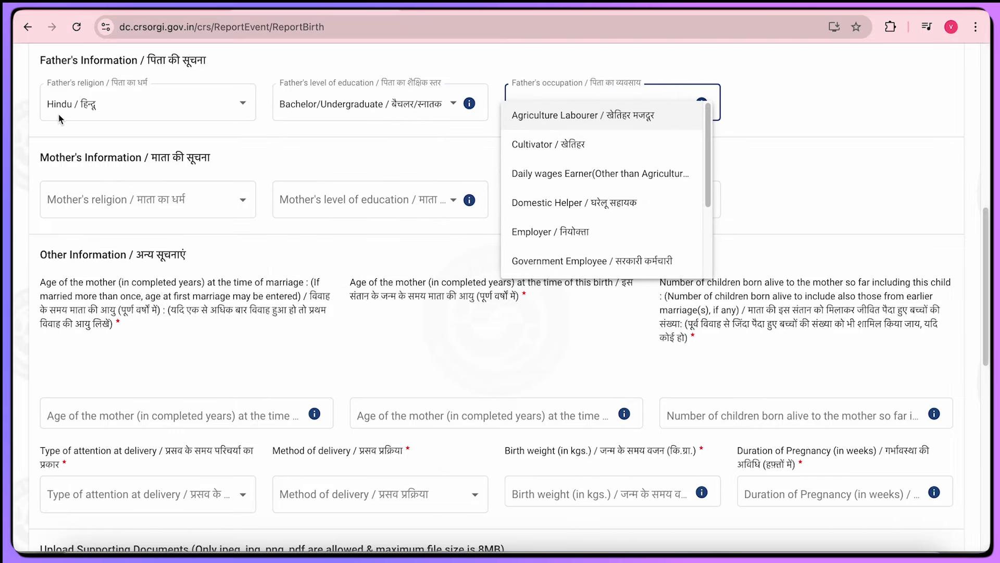
scroll(667, 167, "down", 2)
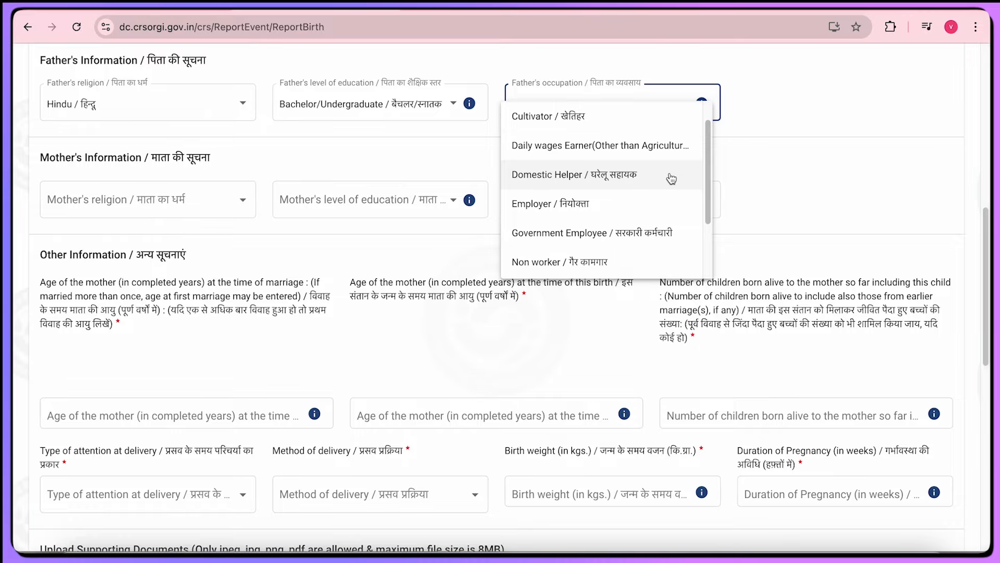
left_click(661, 199)
- Set the mother's religion to Hindu and choose her level of education and occupation
left_click(149, 203)
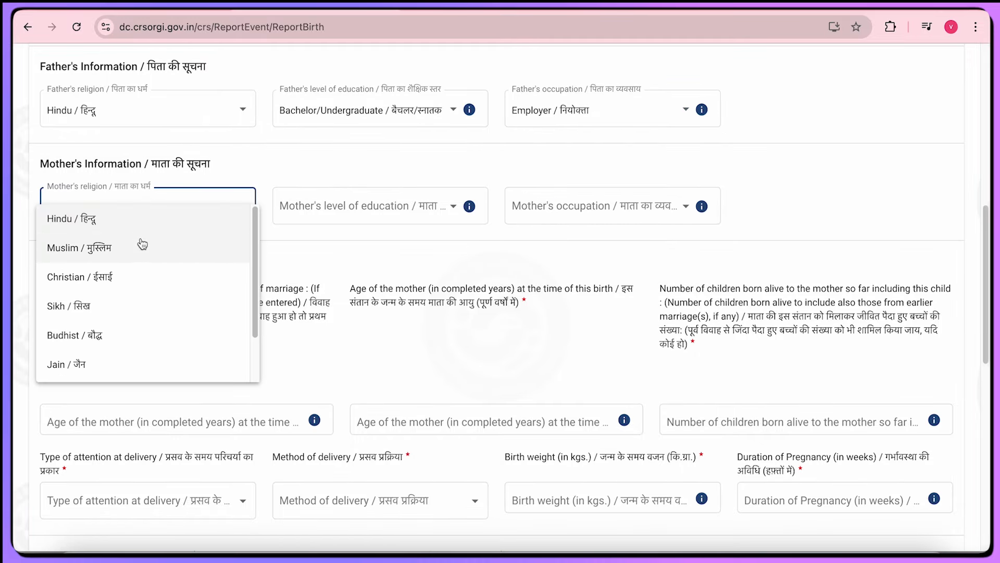
left_click(104, 218)
left_click(365, 206)
scroll(390, 250, "down", 5)
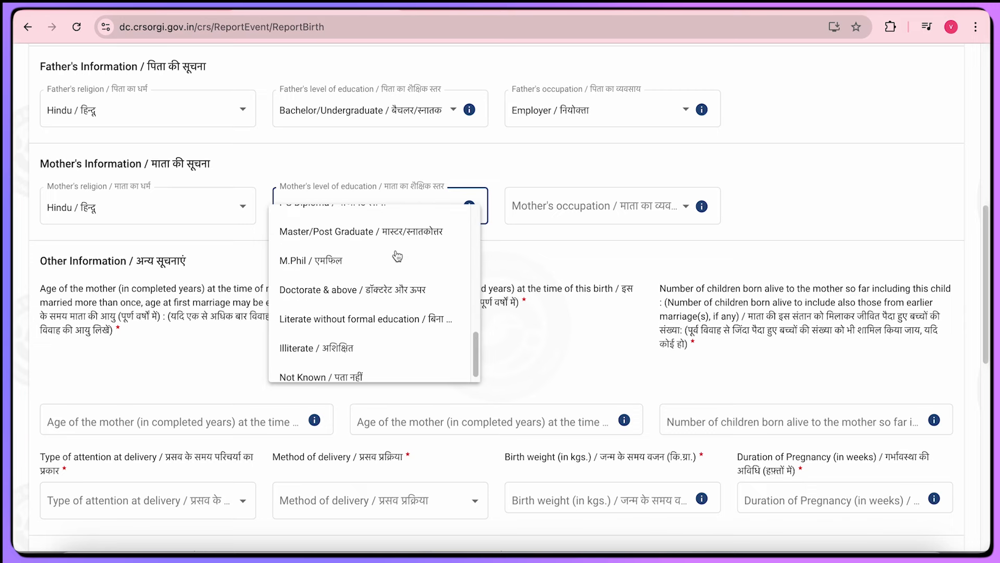
left_click(615, 208)
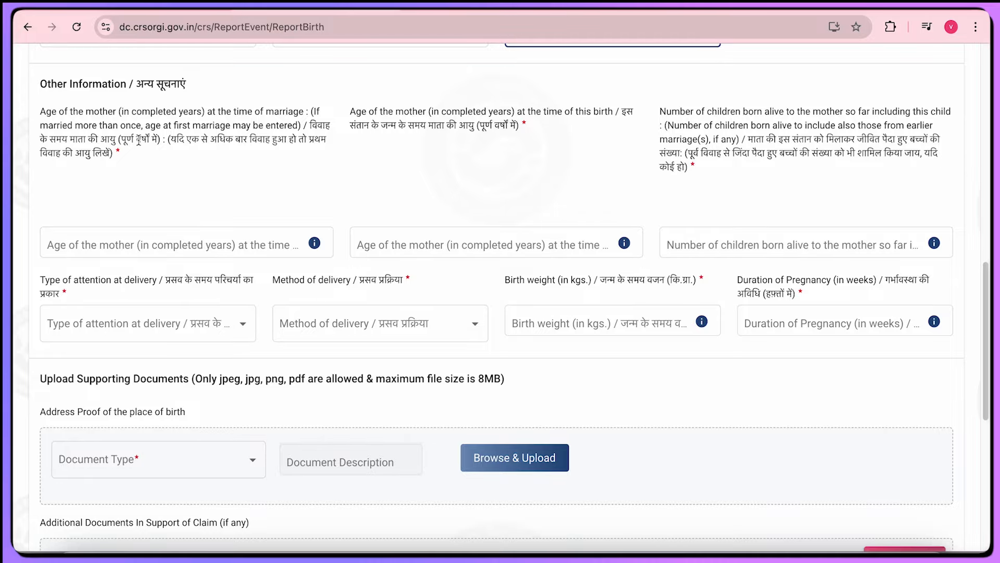
- Enter the mother's age at the time of marriage as 23 and her age at this birth as 25
left_click(151, 235)
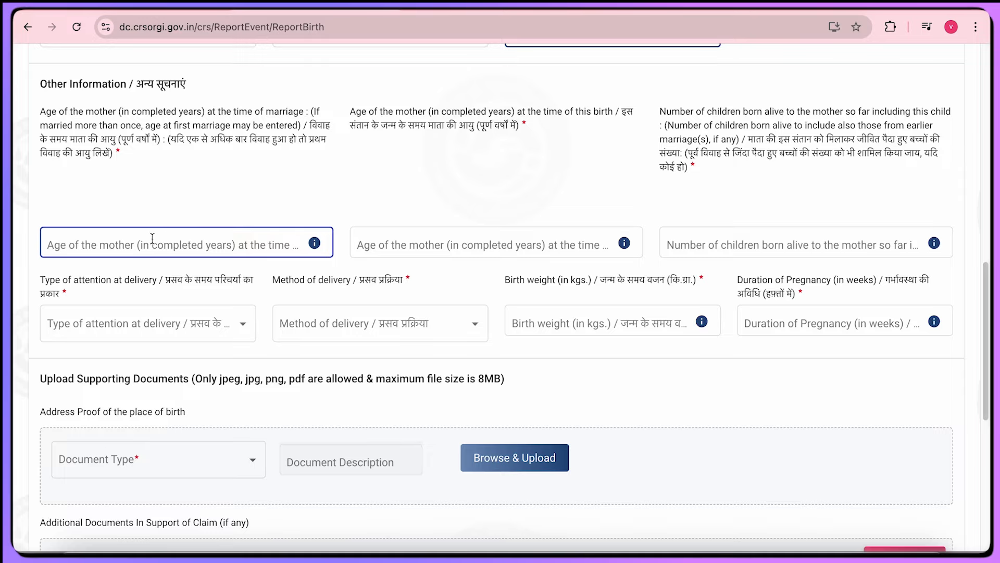
left_click(136, 234)
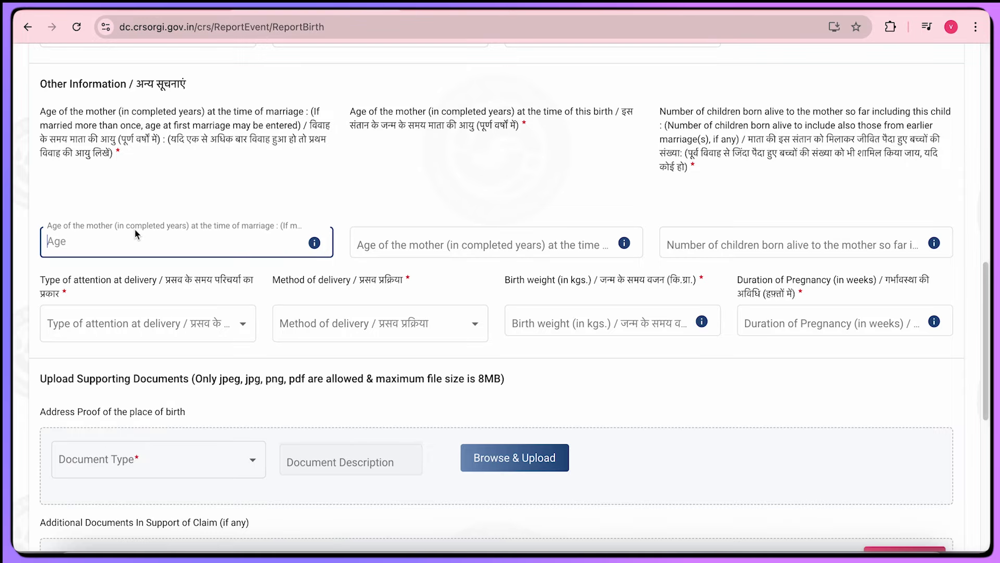
type("25")
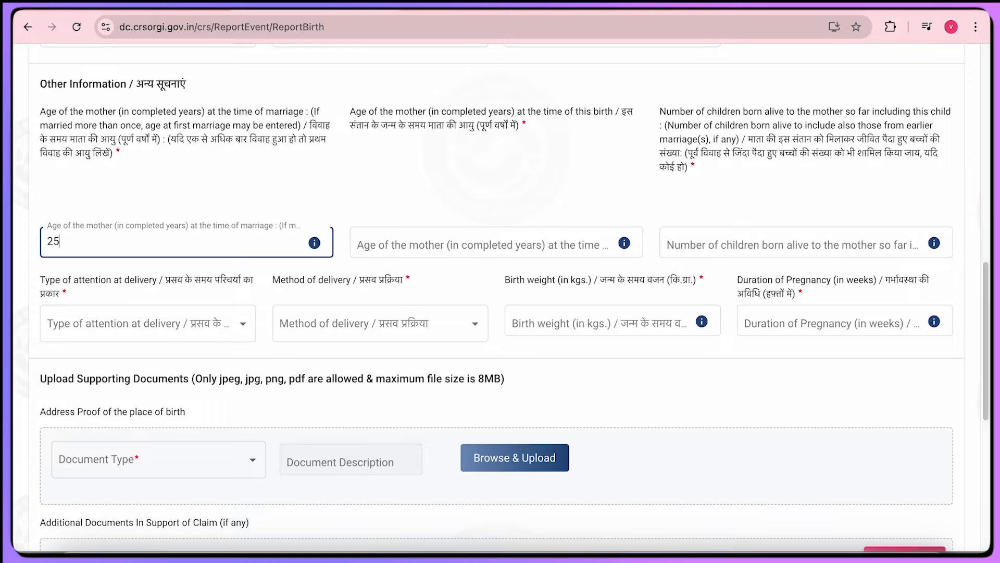
left_click(452, 160)
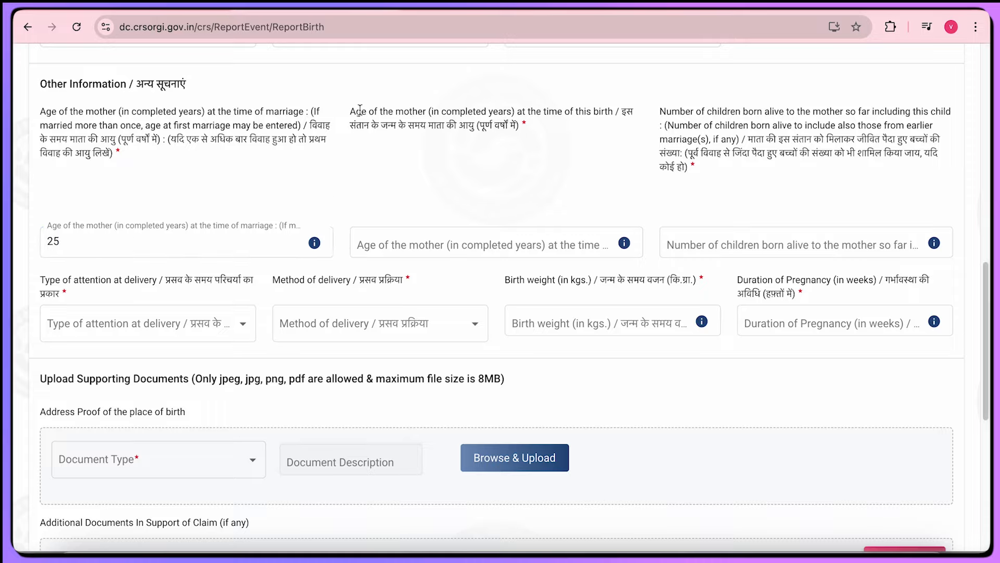
left_click_drag(351, 107, 547, 130)
left_click(547, 129)
left_click(480, 244)
type("25")
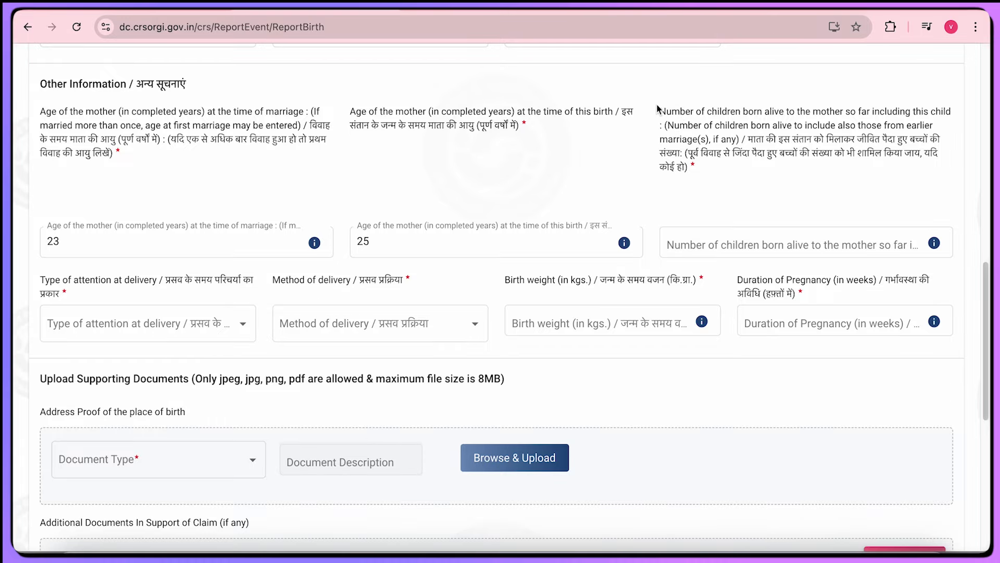
- Fill in the number of children born alive to the mother so far, including this child
left_click_drag(659, 109, 721, 156)
left_click(708, 231)
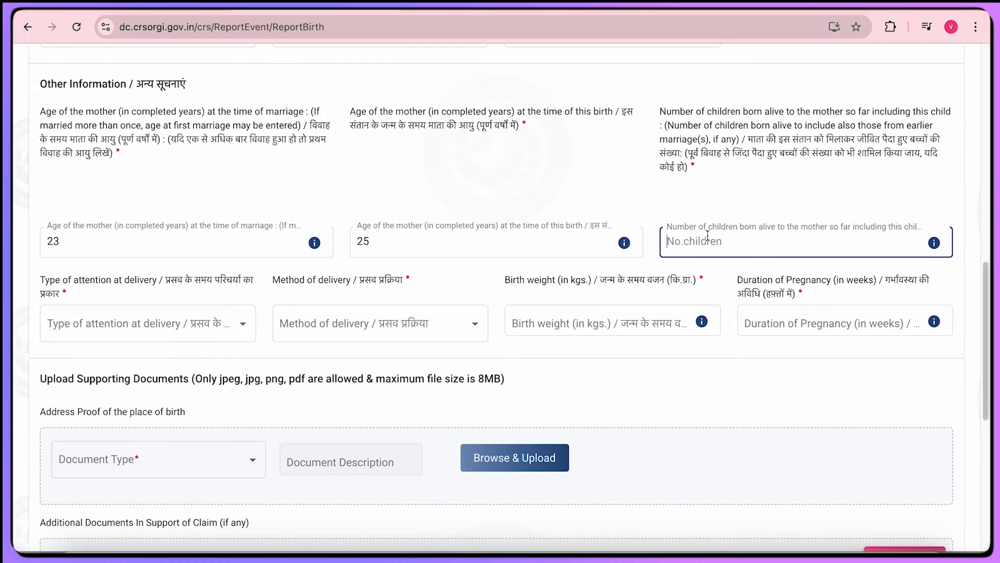
left_click(530, 175)
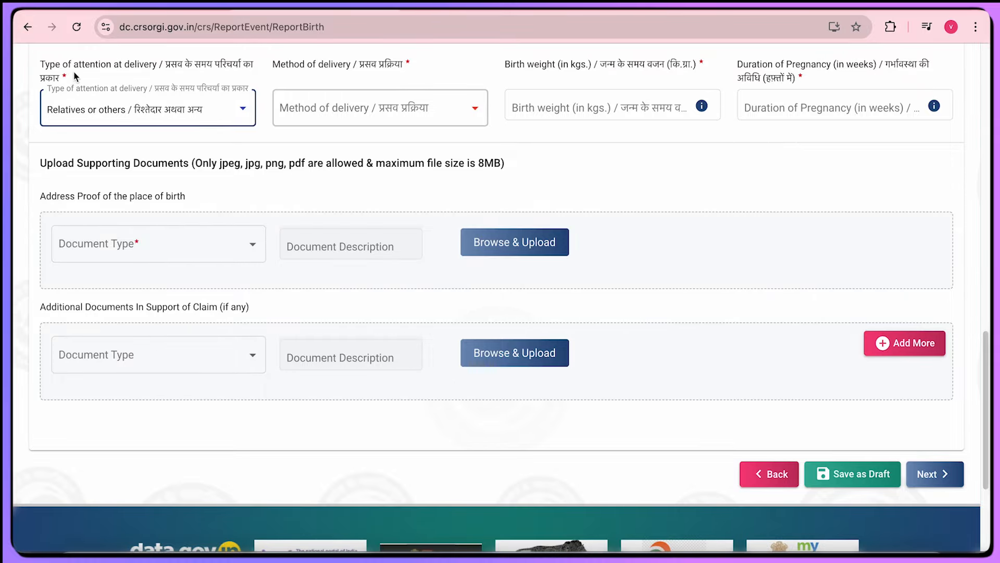
- Set the type of attention at delivery to Doctor, Nurse or Trained midwife
left_click(173, 111)
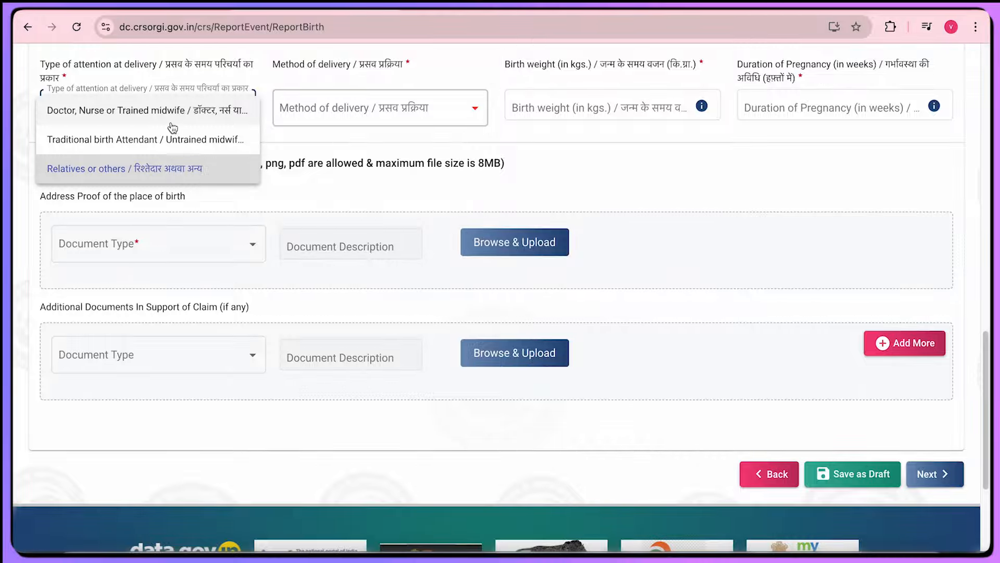
left_click(178, 115)
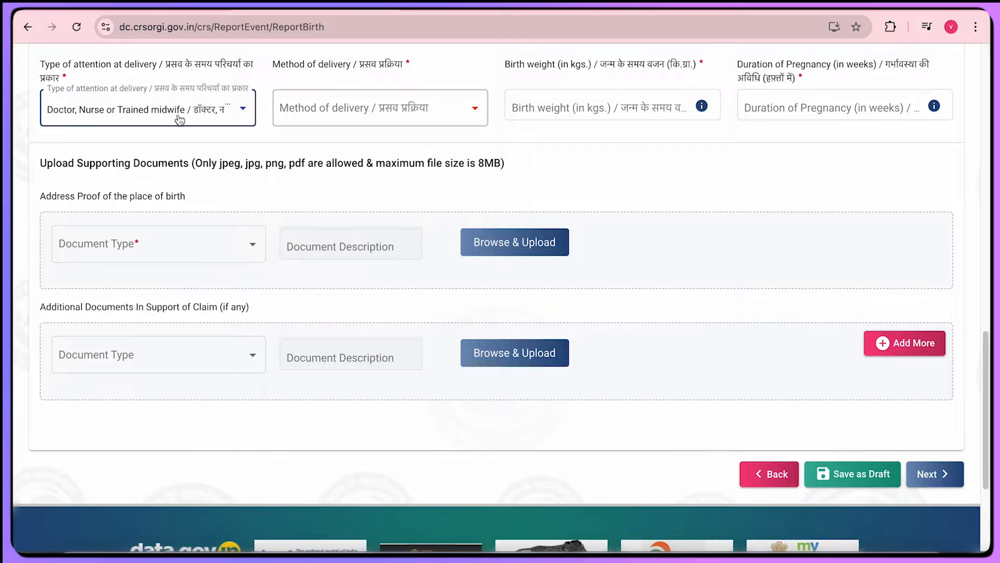
left_click(178, 111)
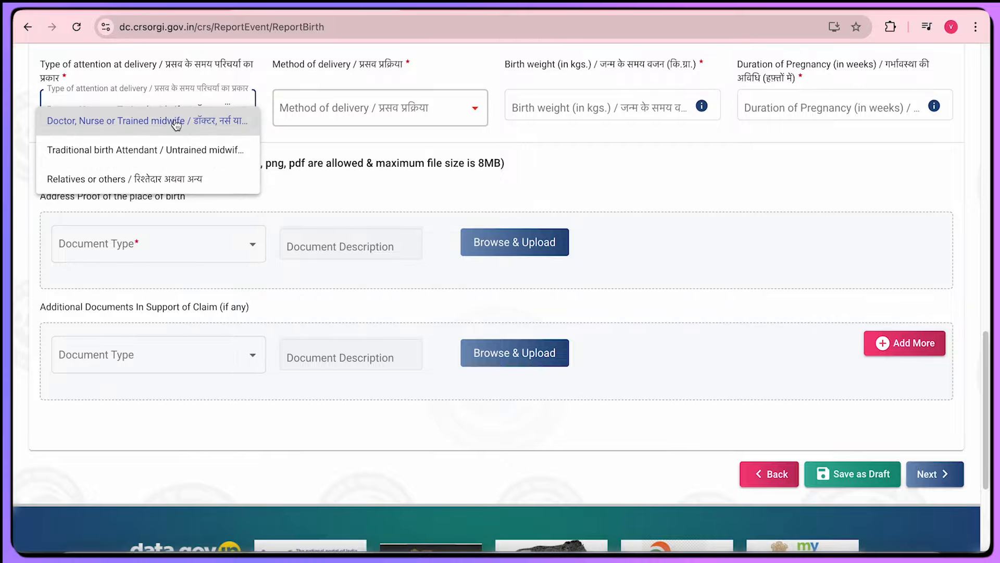
left_click(162, 158)
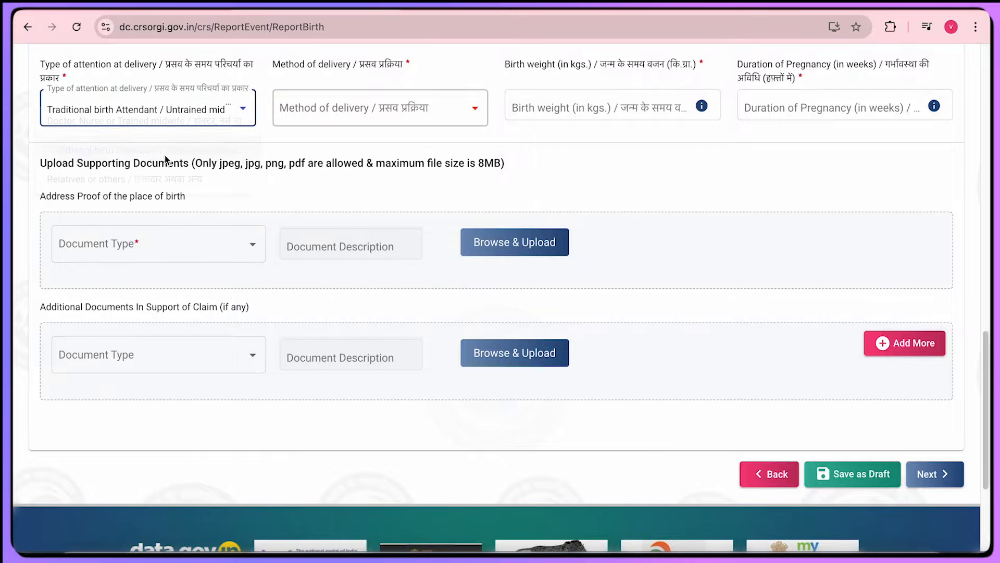
left_click(153, 125)
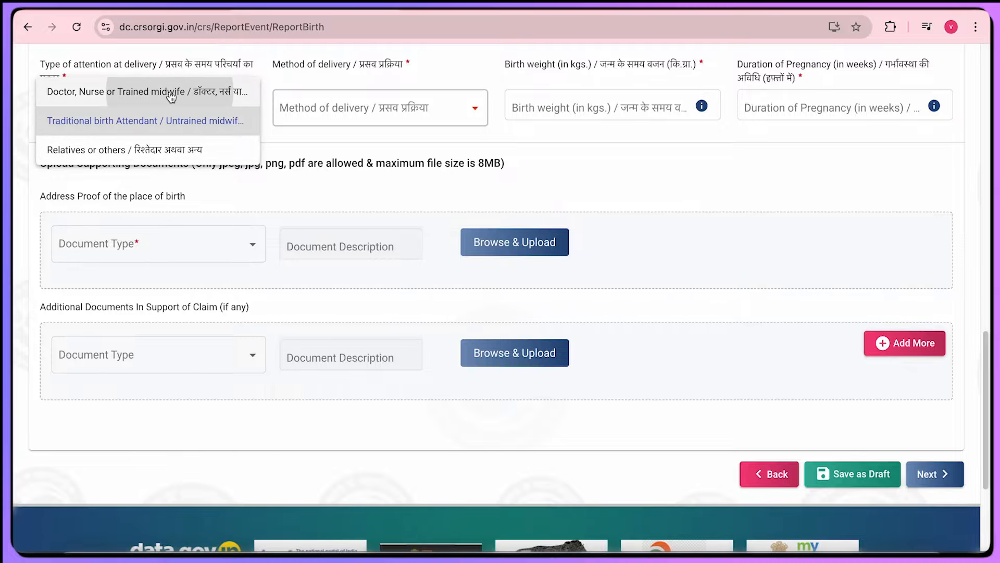
left_click(225, 93)
- Set the method of delivery to Normal
left_click(314, 99)
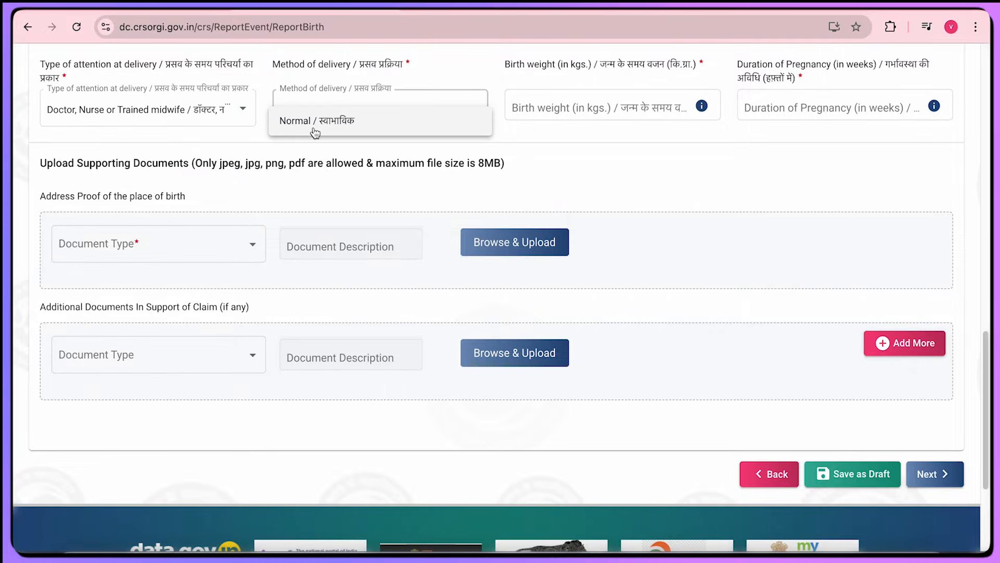
left_click(196, 121)
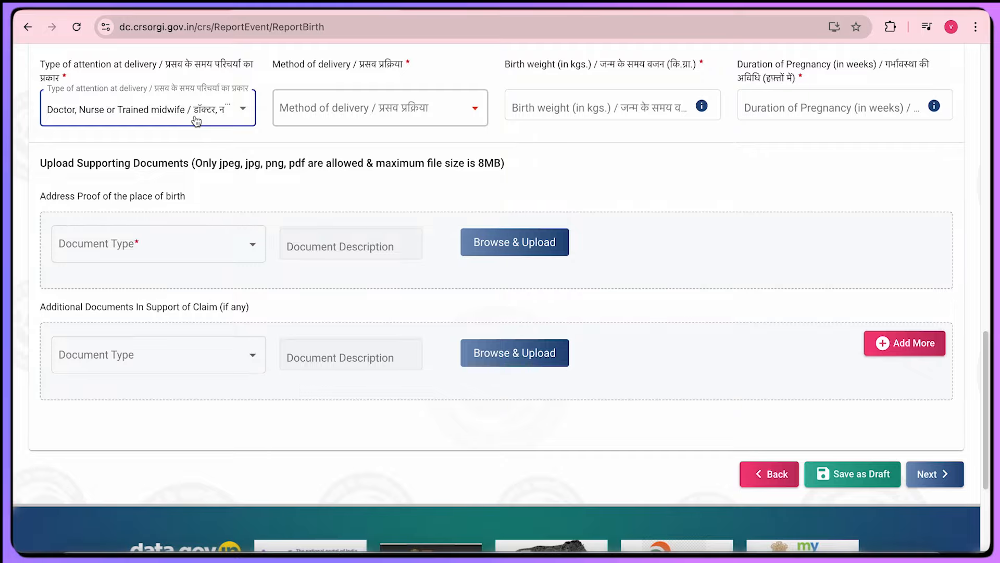
left_click(305, 109)
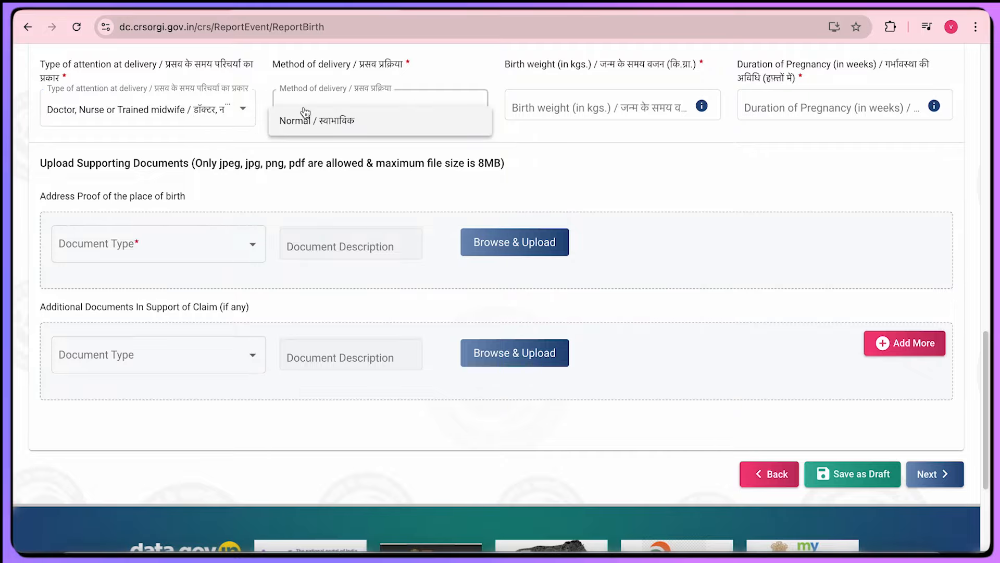
left_click(330, 108)
left_click(332, 109)
left_click(335, 121)
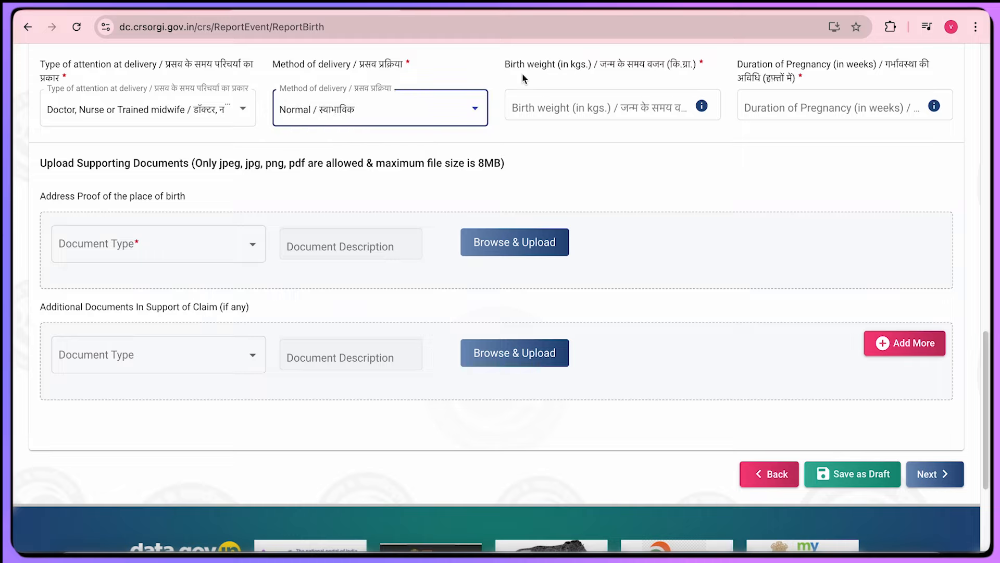
- Enter a birth weight of 3 kg and a pregnancy duration of 38 weeks
left_click(563, 106)
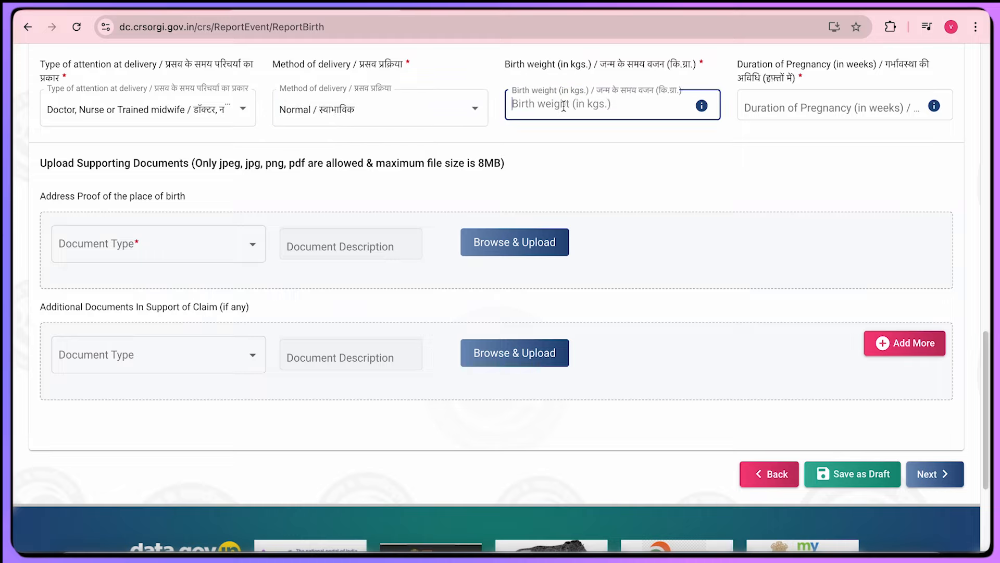
type("3")
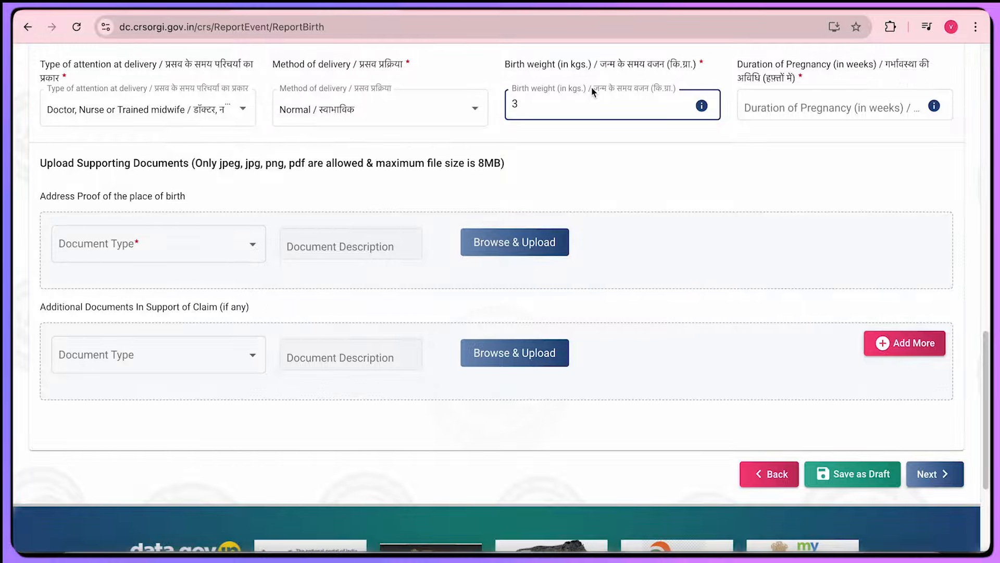
left_click(800, 104)
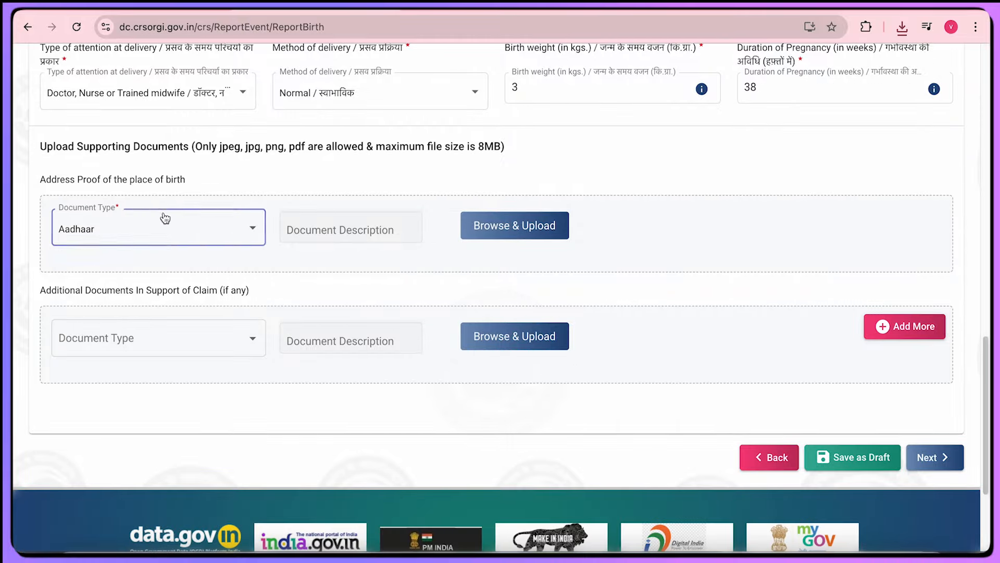
- Set the address proof's document type to "Certificate of identity containing Name, DO…" and the additional document's type to CGHS/ECHS Card
left_click(165, 218)
scroll(174, 224, "up", 5)
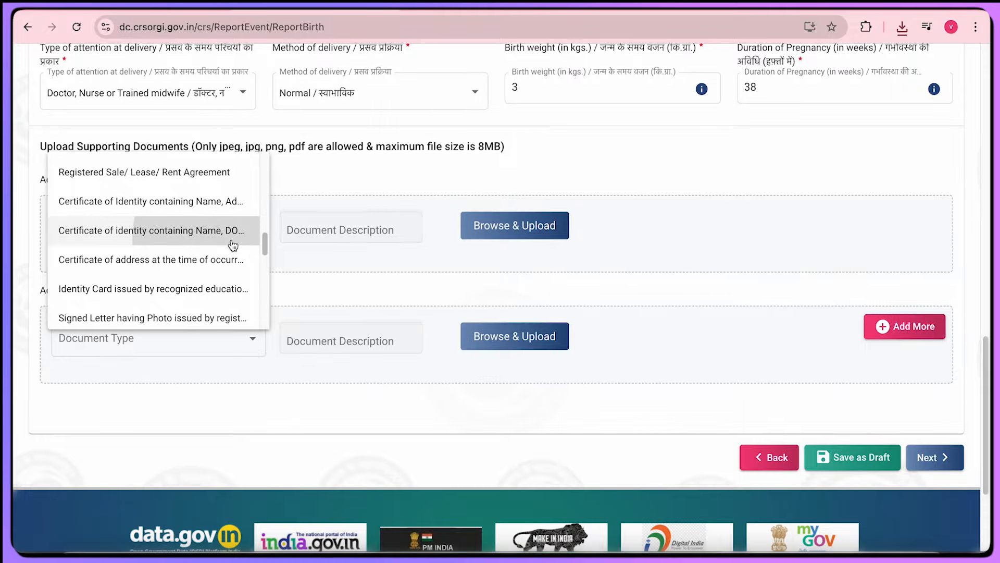
left_click(233, 243)
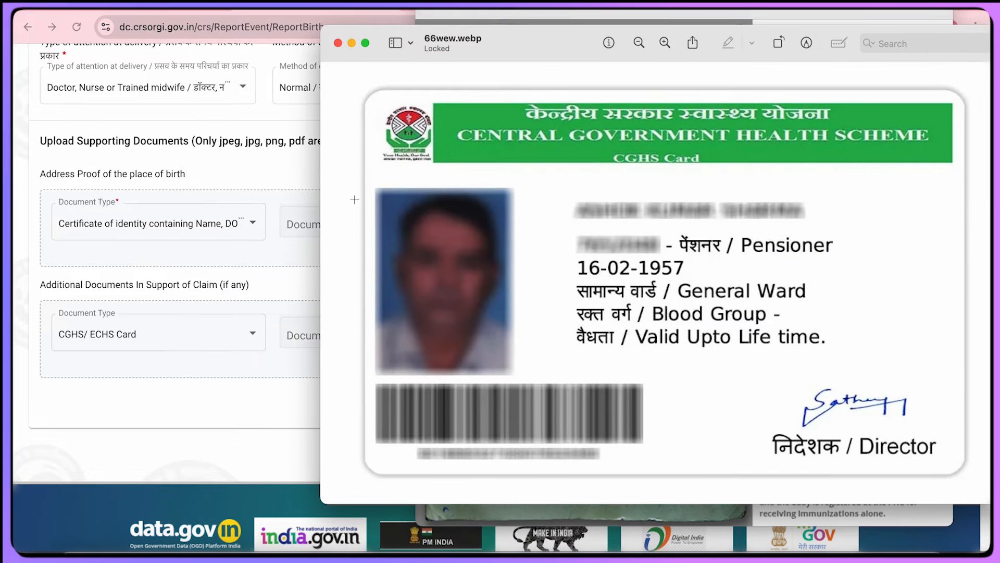
left_click(167, 305)
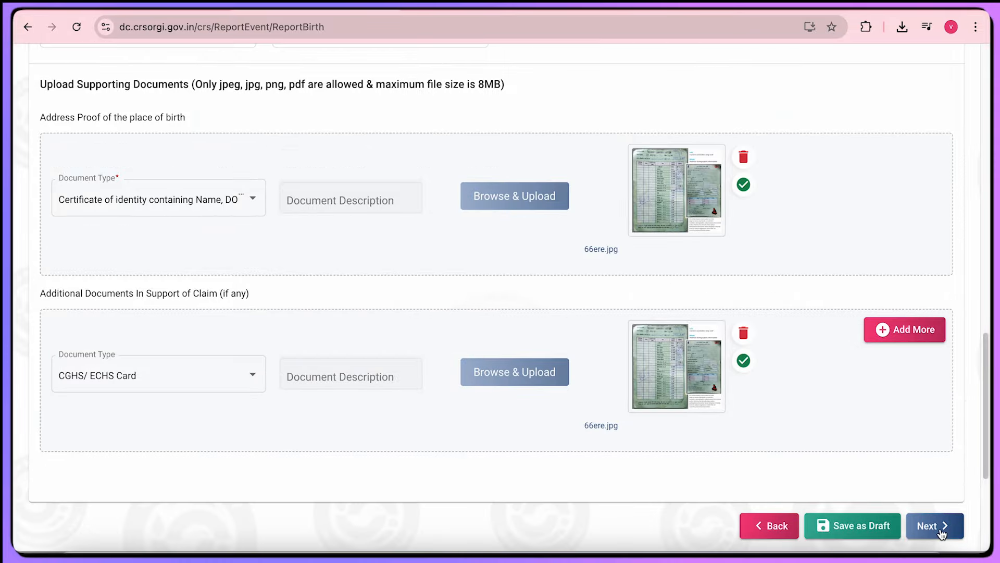
- Submit the statistical information with its supporting documents and review the legal information confirmation through the informant's details
left_click(942, 533)
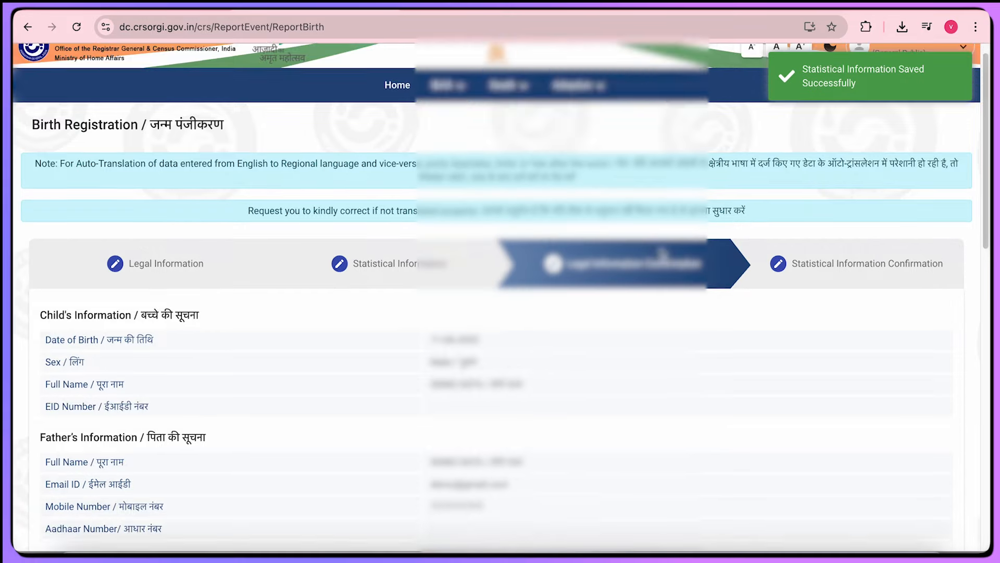
scroll(662, 254, "down", 9)
scroll(663, 256, "down", 6)
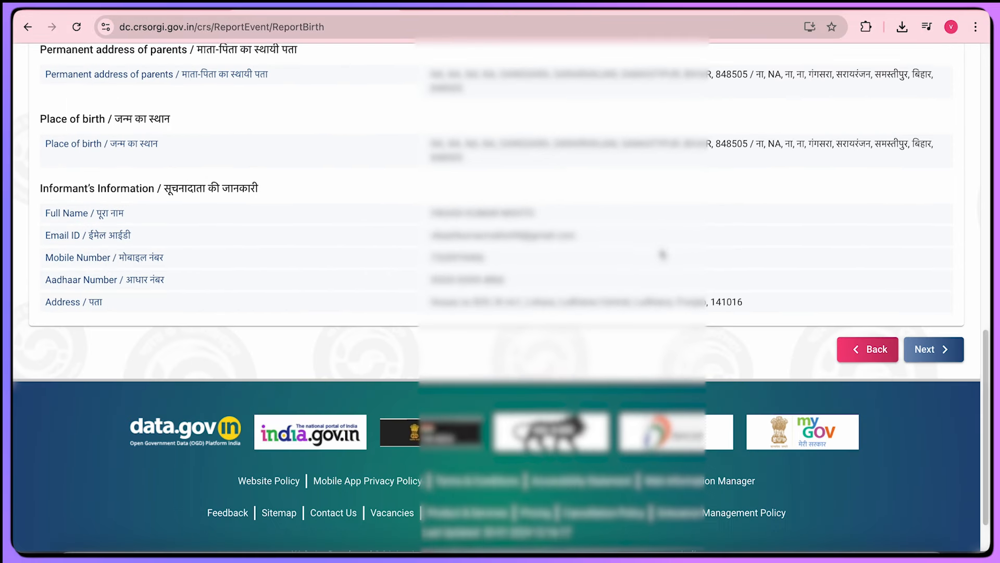
- Accept the legal information confirmation and proceed to the statistical information confirmation
scroll(663, 254, "up", 3)
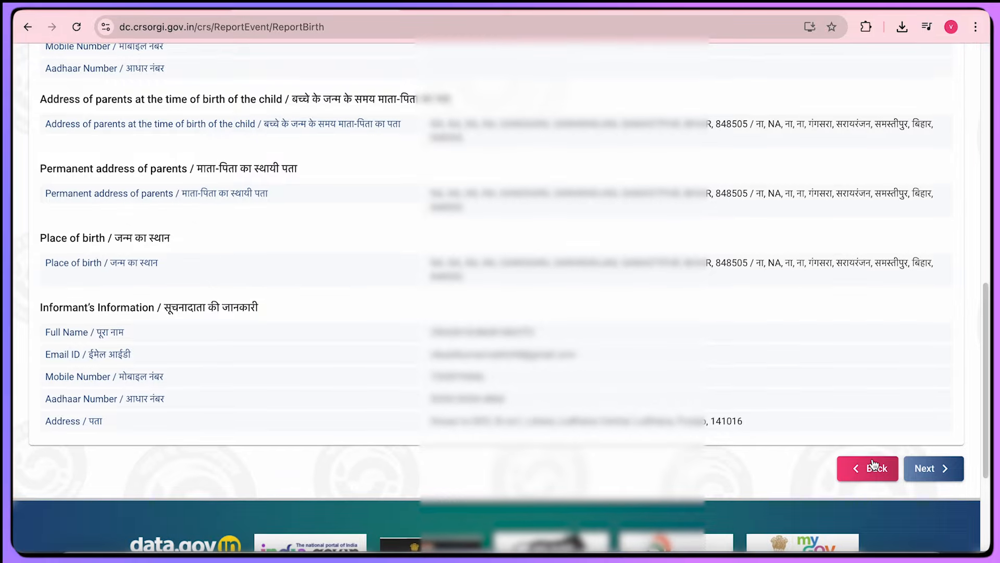
scroll(874, 465, "up", 1)
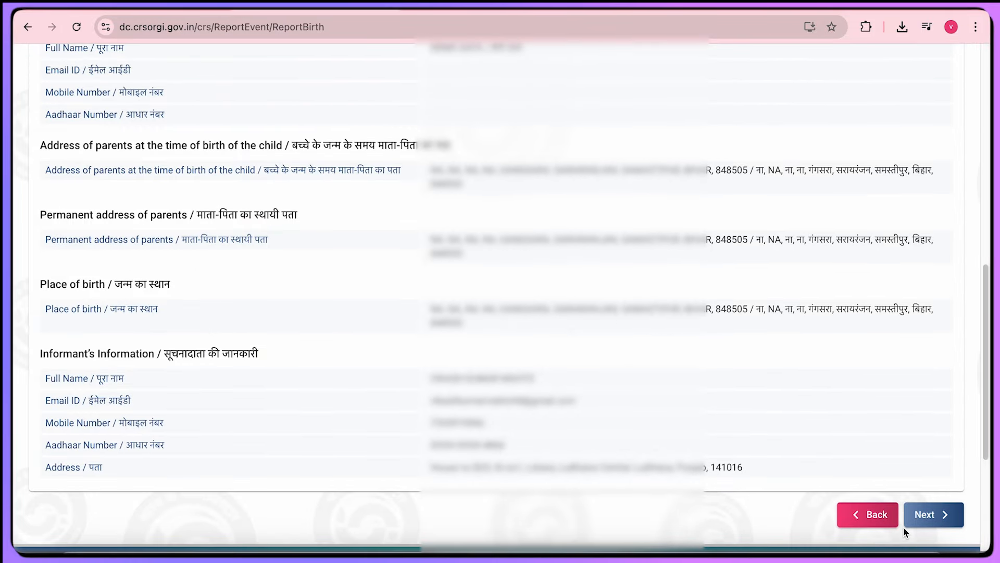
left_click(946, 515)
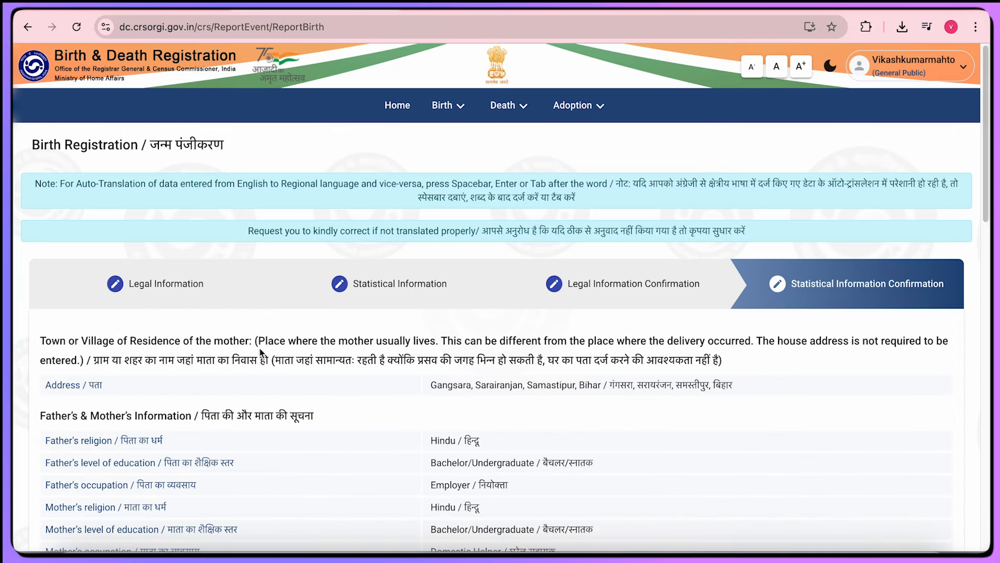
- Review the statistical information confirmation, accept the declaration that the information is true, and submit the birth registration application
scroll(645, 338, "down", 10)
scroll(646, 340, "down", 5)
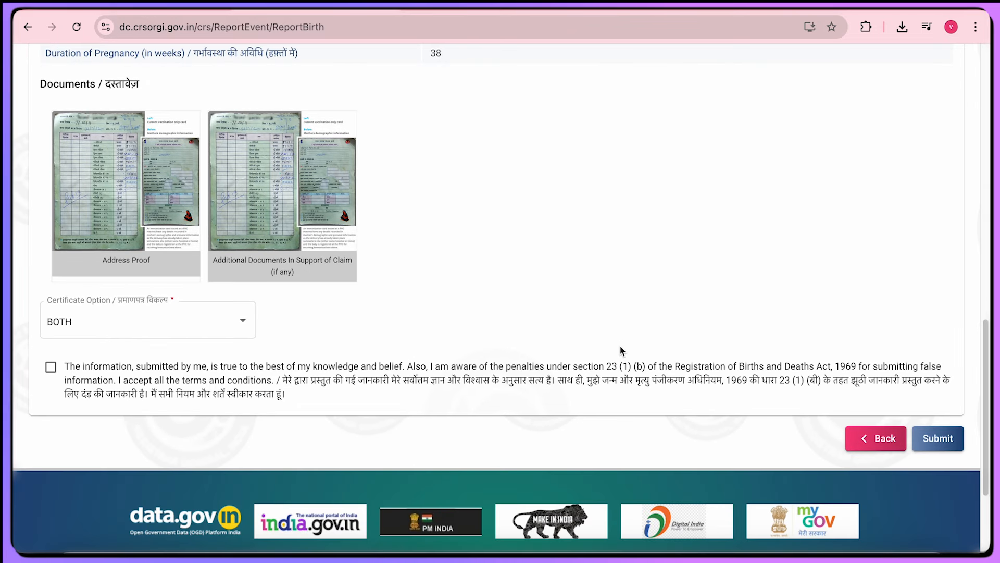
left_click(50, 367)
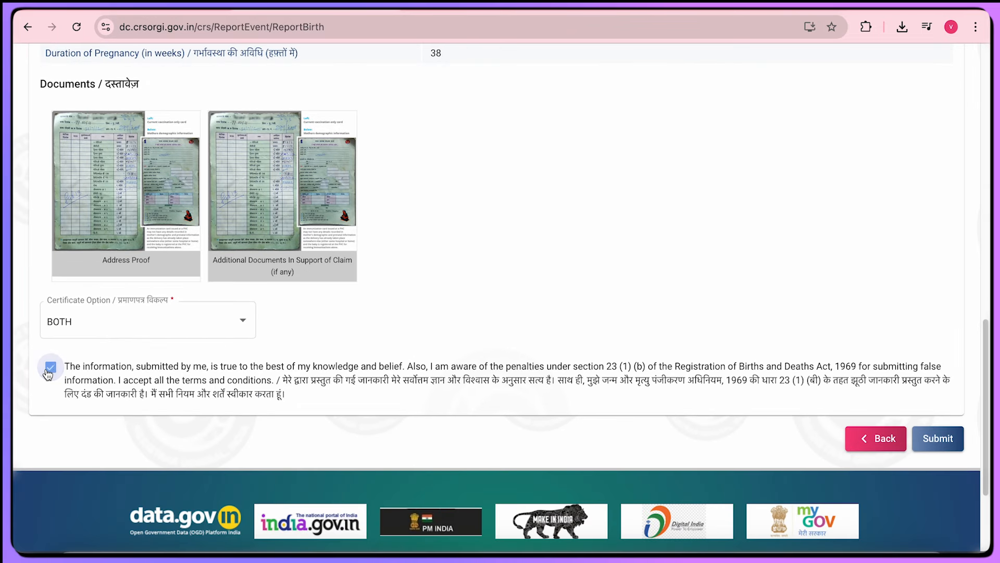
left_click(938, 439)
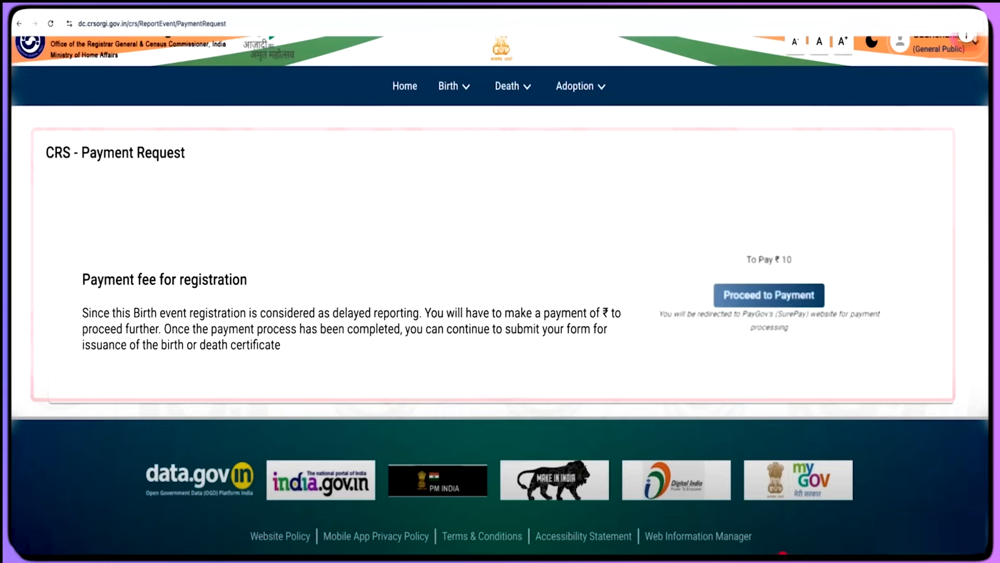